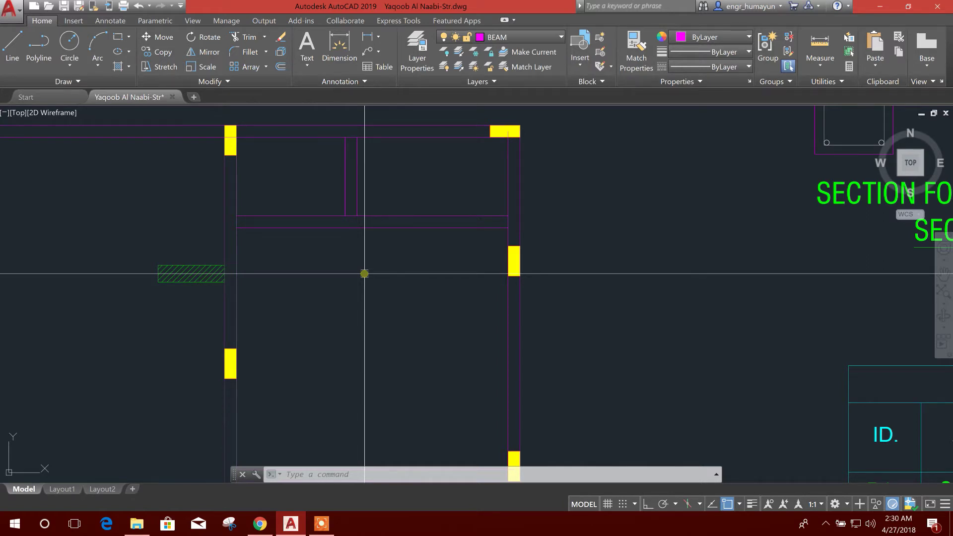
# - Cancel an HPQUICKPREVIEW attempt, pan the plan, and start the HATCH command with H
pyautogui.moveTo(364, 274); pyautogui.dragTo(363, 266, button='middle')
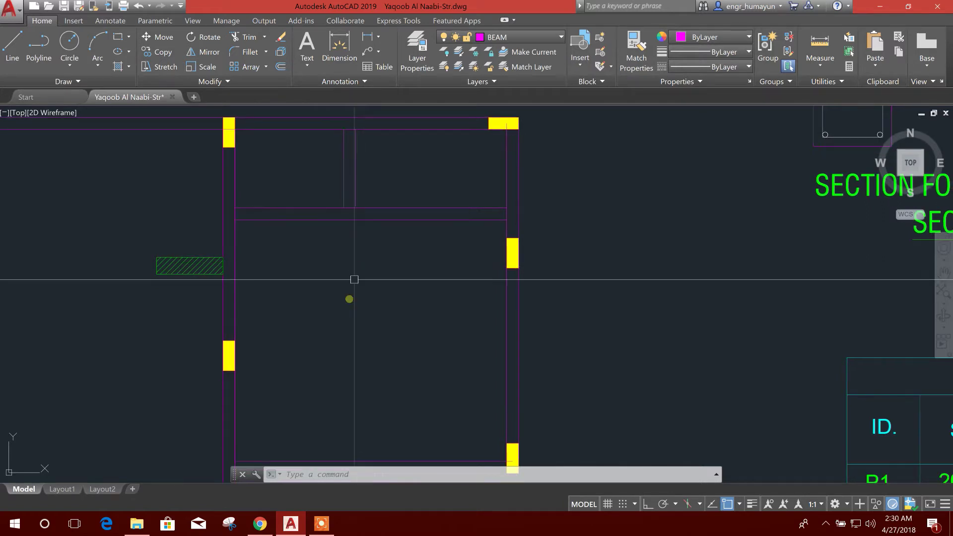
pyautogui.click(327, 477)
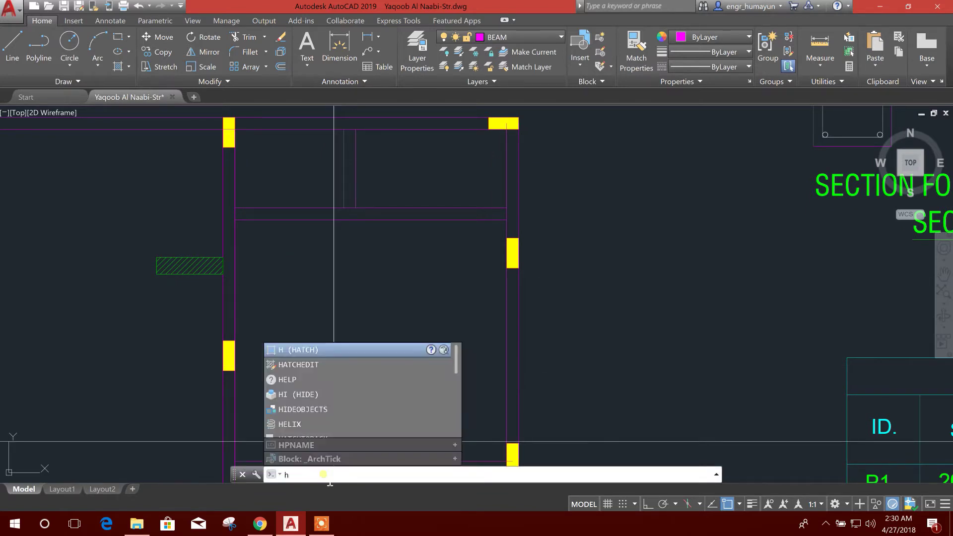
pyautogui.write('q')
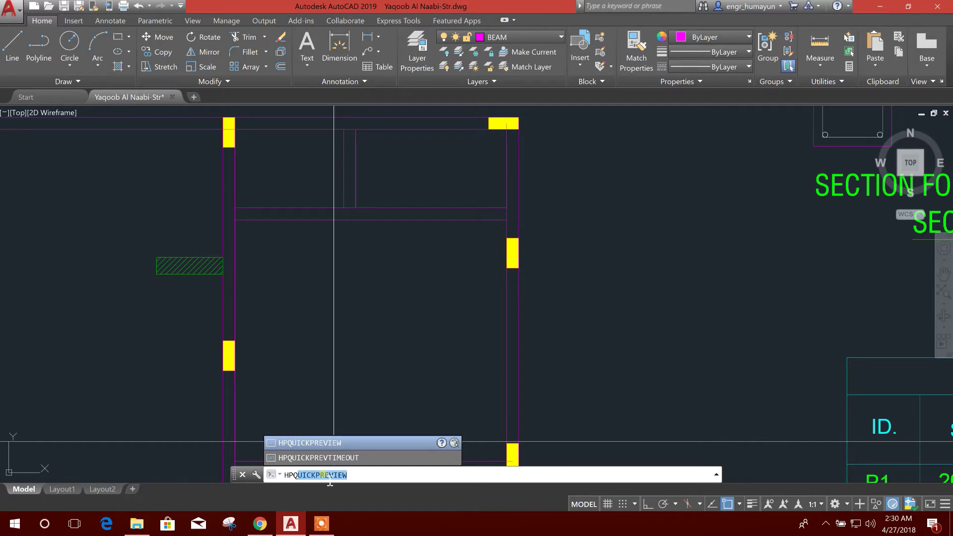
pyautogui.press('Return')
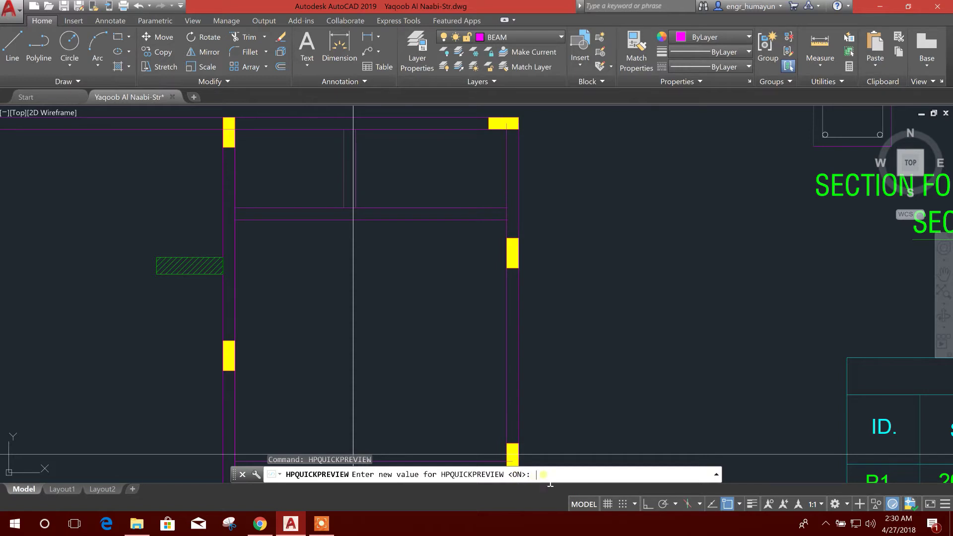
pyautogui.press('Escape')
pyautogui.moveTo(558, 350); pyautogui.dragTo(543, 325, button='middle')
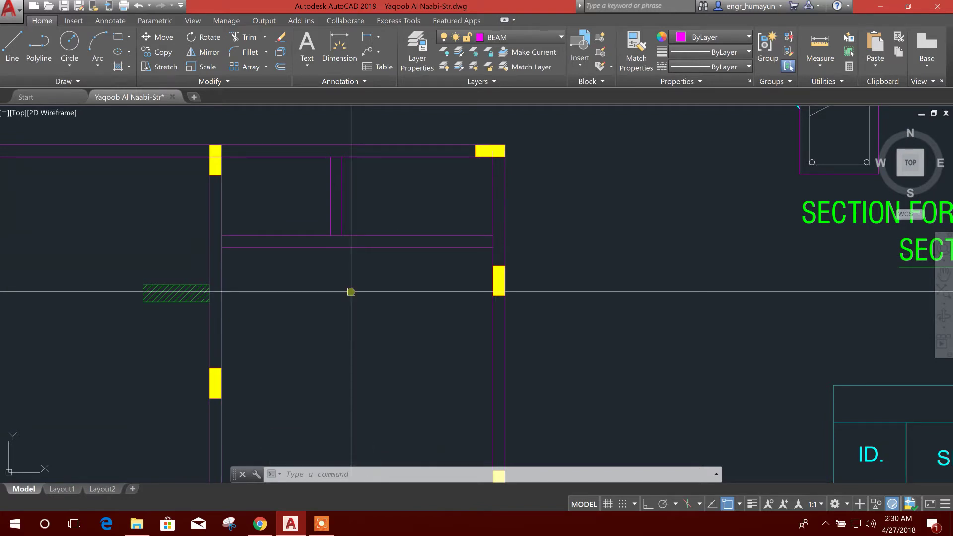
pyautogui.write('a')
pyautogui.press('Escape')
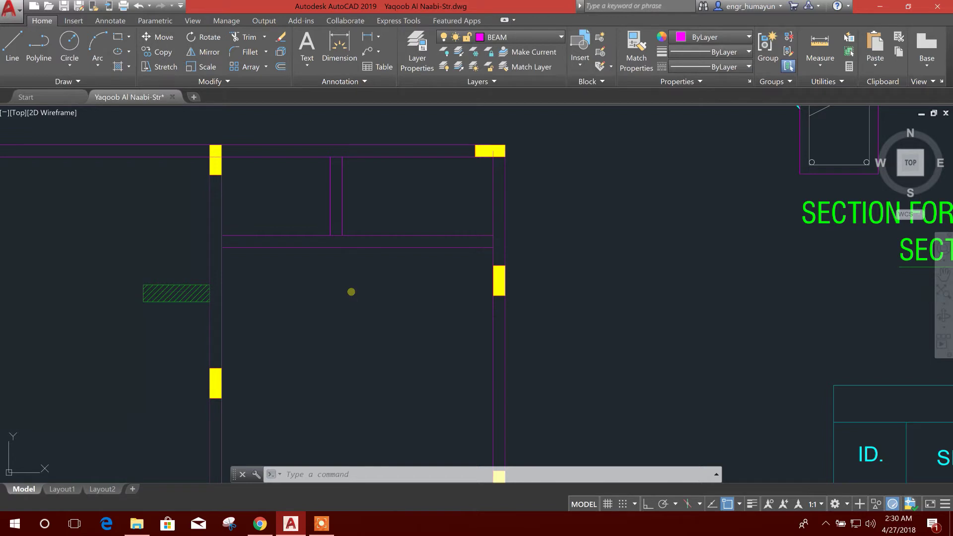
pyautogui.write('h')
pyautogui.press('Return')
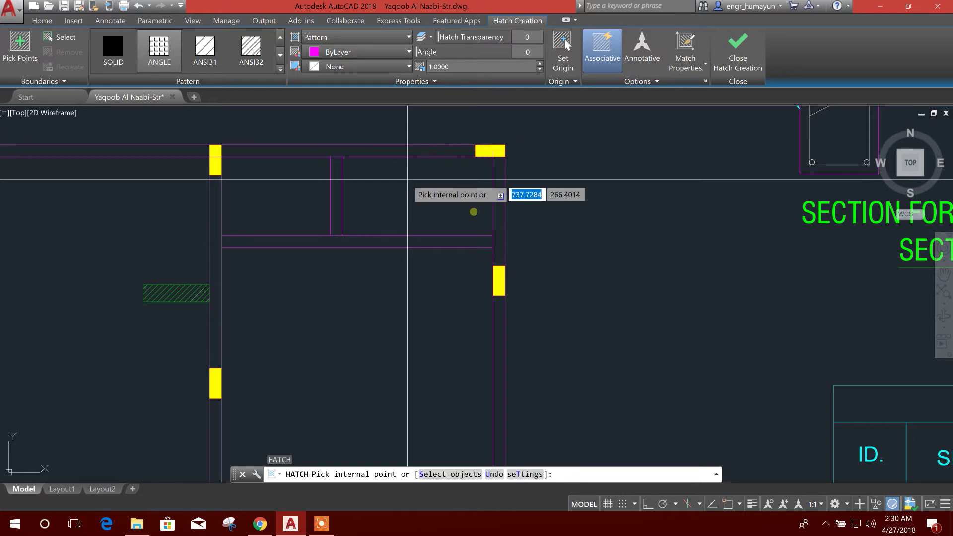
# - Force-close the unresponsive AutoCAD 2019 via Task Manager's End task, then close Task Manager
pyautogui.rightClick(492, 528)
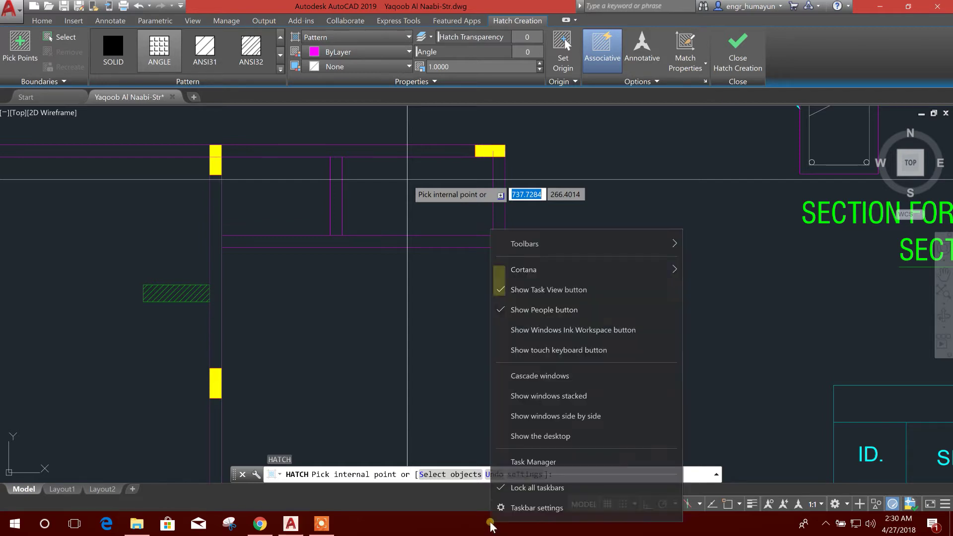
pyautogui.click(533, 462)
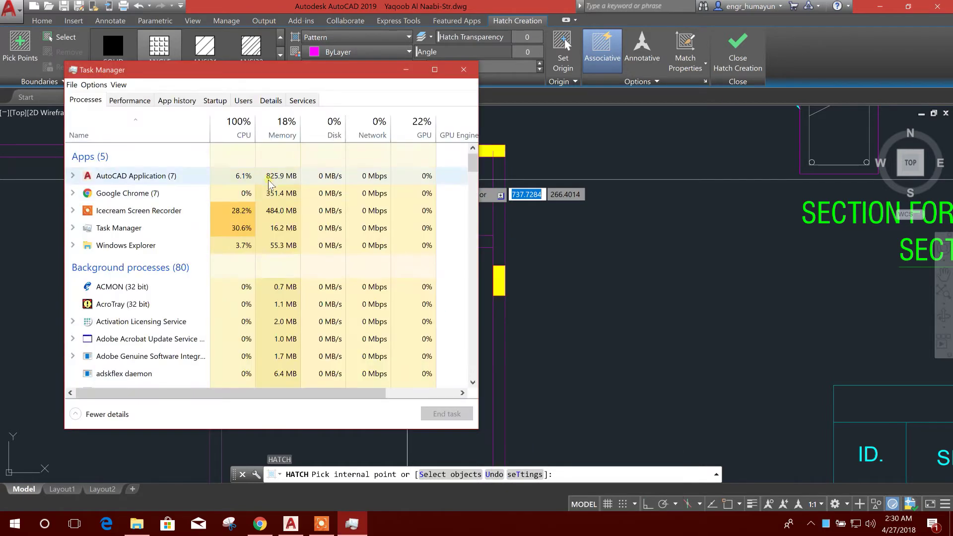
pyautogui.click(447, 414)
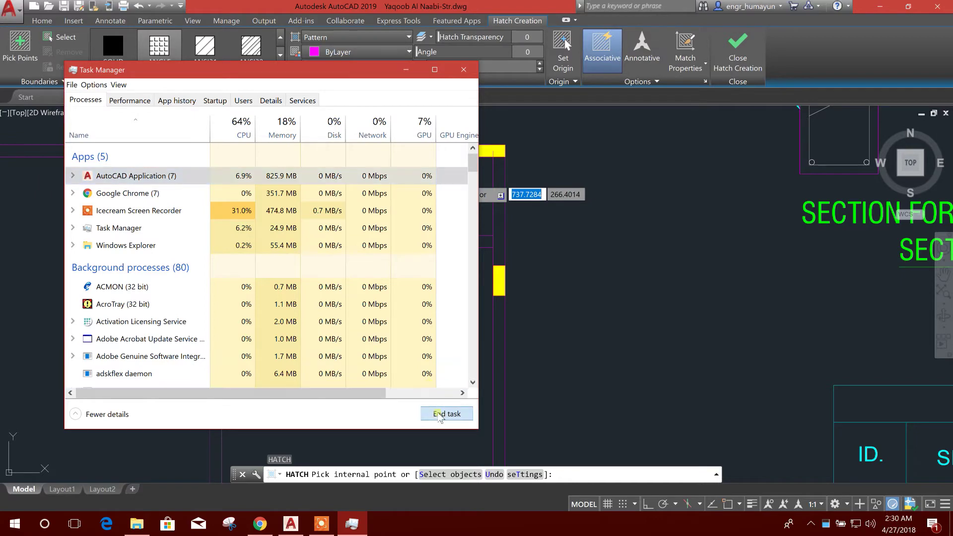
pyautogui.click(463, 70)
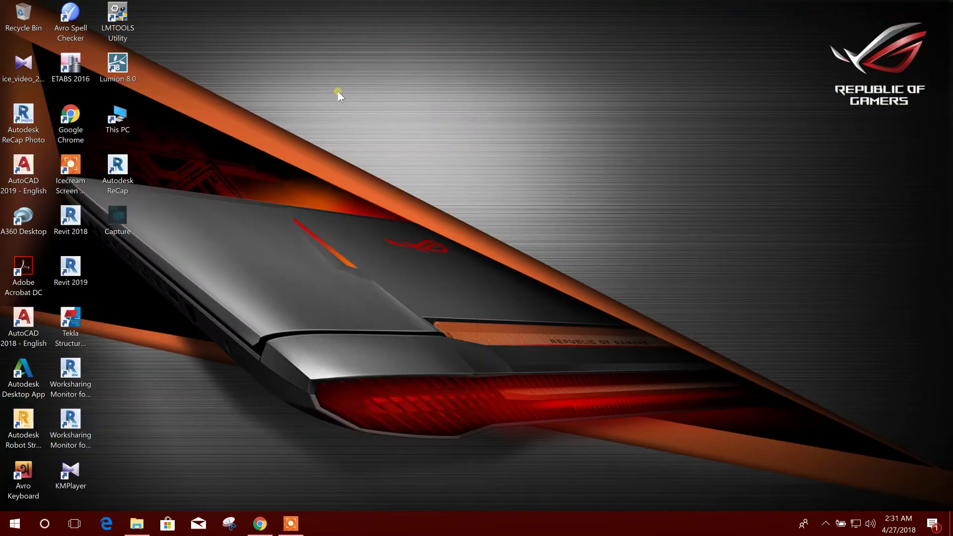
# - Refresh the desktop and launch AutoCAD 2019 - English from its desktop icon
pyautogui.rightClick(339, 92)
pyautogui.click(367, 124)
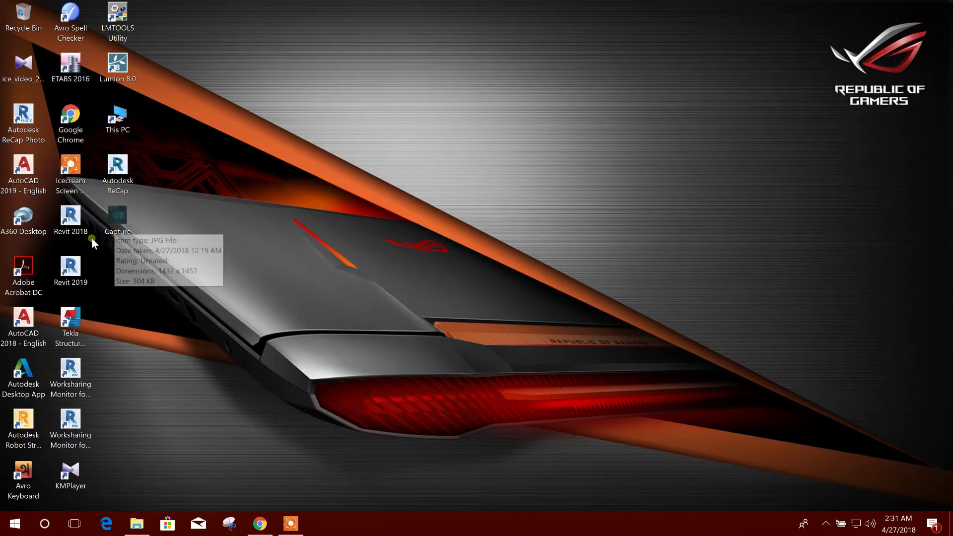
pyautogui.rightClick(38, 333)
pyautogui.click(123, 352)
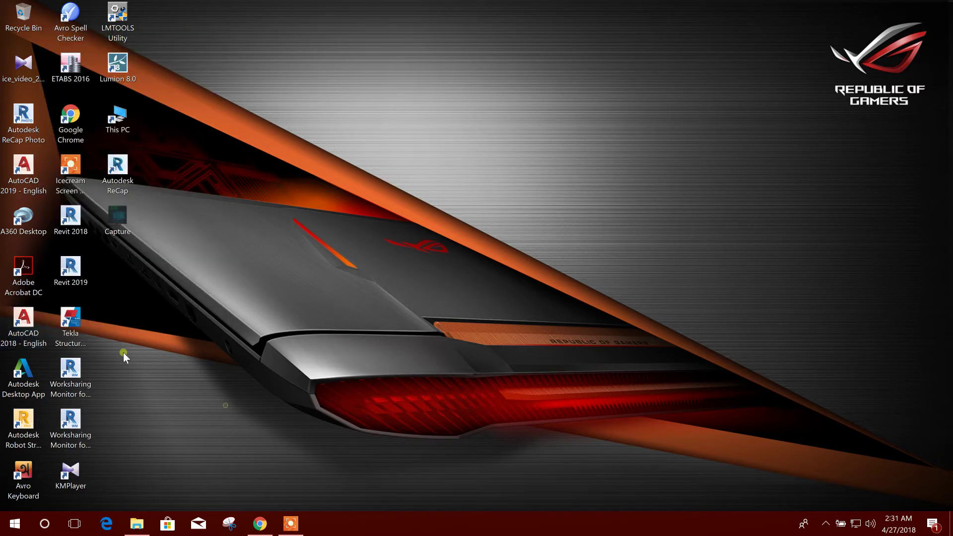
pyautogui.rightClick(30, 175)
pyautogui.click(60, 184)
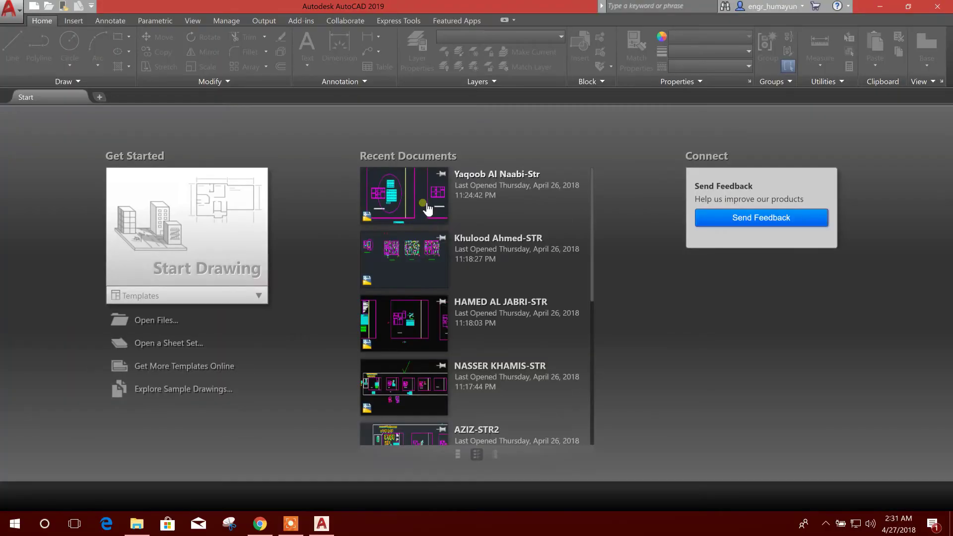
pyautogui.click(492, 181)
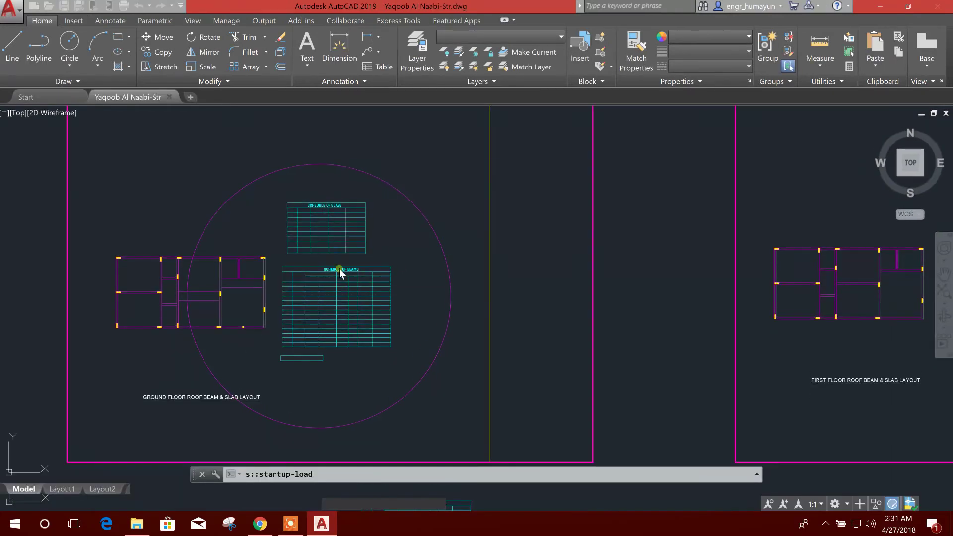
pyautogui.click(617, 171)
pyautogui.moveTo(312, 254); pyautogui.dragTo(614, 276, button='middle')
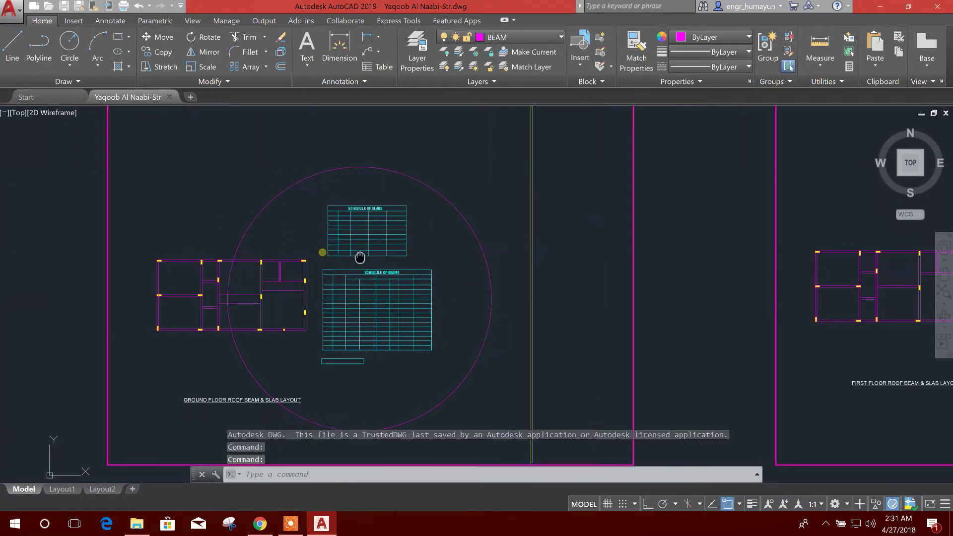
pyautogui.scroll(-2, 614, 276)
pyautogui.scroll(3, 238, 273)
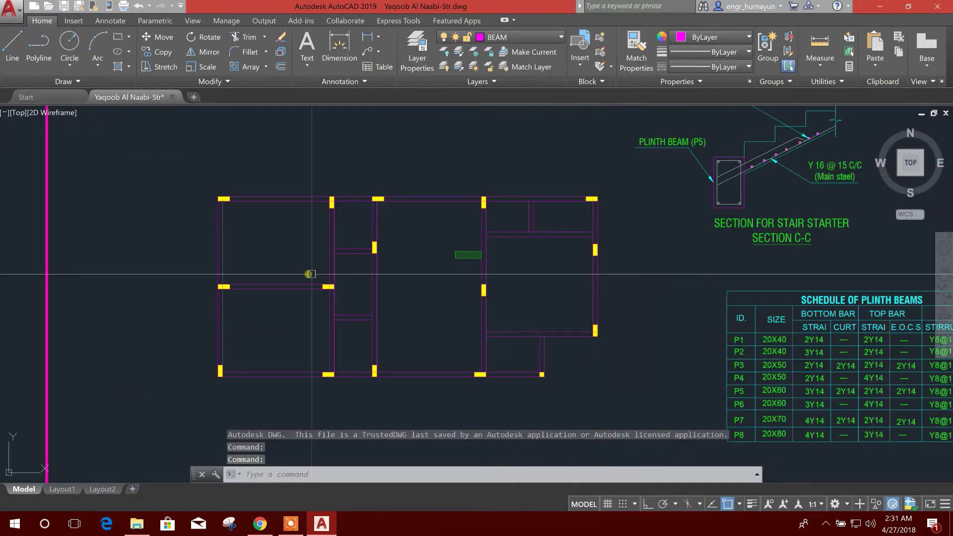
pyautogui.scroll(2, 373, 276)
pyautogui.scroll(2, 373, 287)
pyautogui.scroll(-4, 378, 298)
pyautogui.scroll(3, 380, 299)
pyautogui.moveTo(380, 298); pyautogui.dragTo(383, 284, button='middle')
pyautogui.write('h')
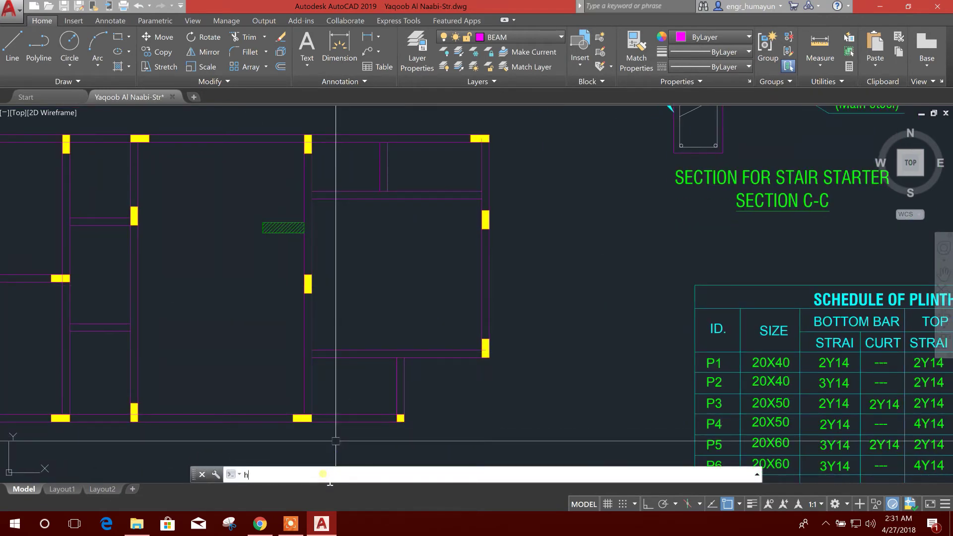
pyautogui.write('pQU')
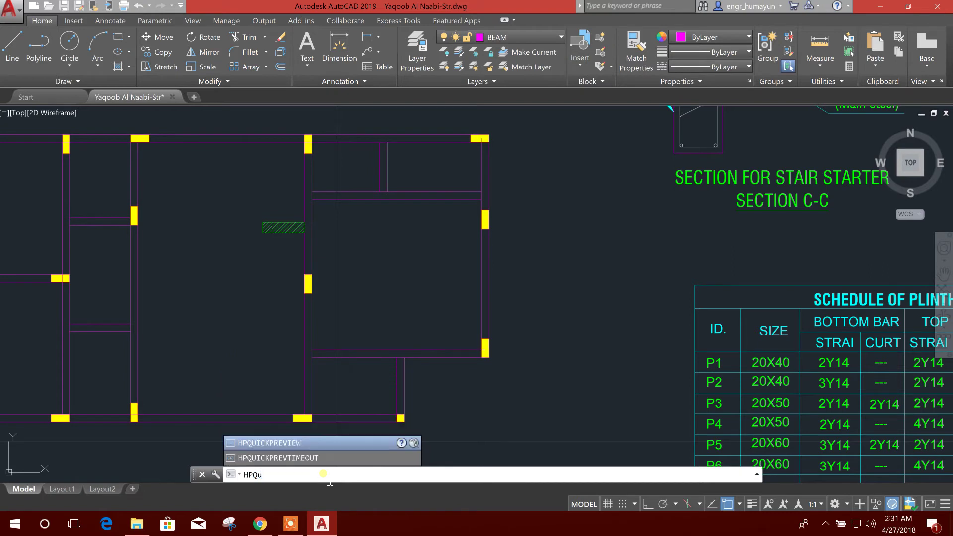
pyautogui.write('ICKPREVIEW')
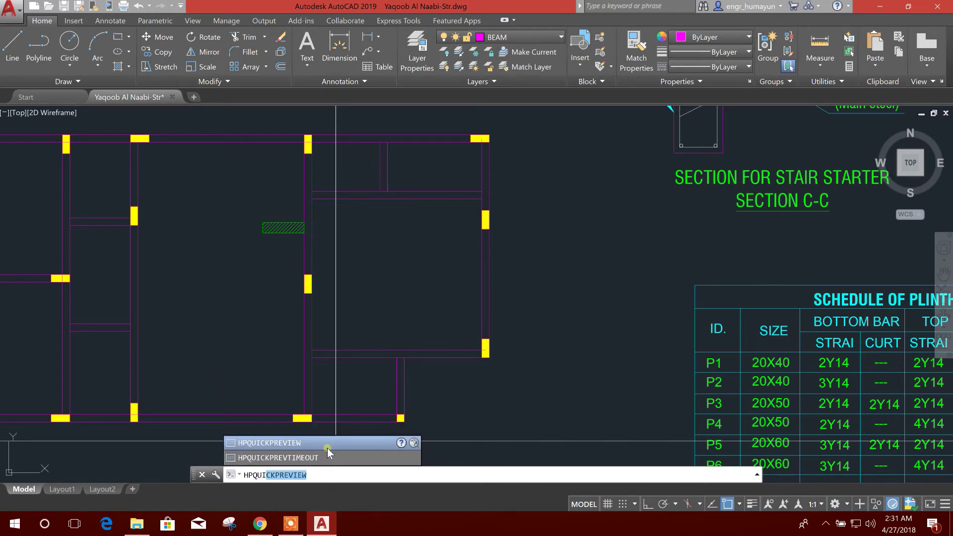
# - Set HPQUICKPREVIEW to 0 and clear the stray selections
pyautogui.click(327, 446)
pyautogui.write('0')
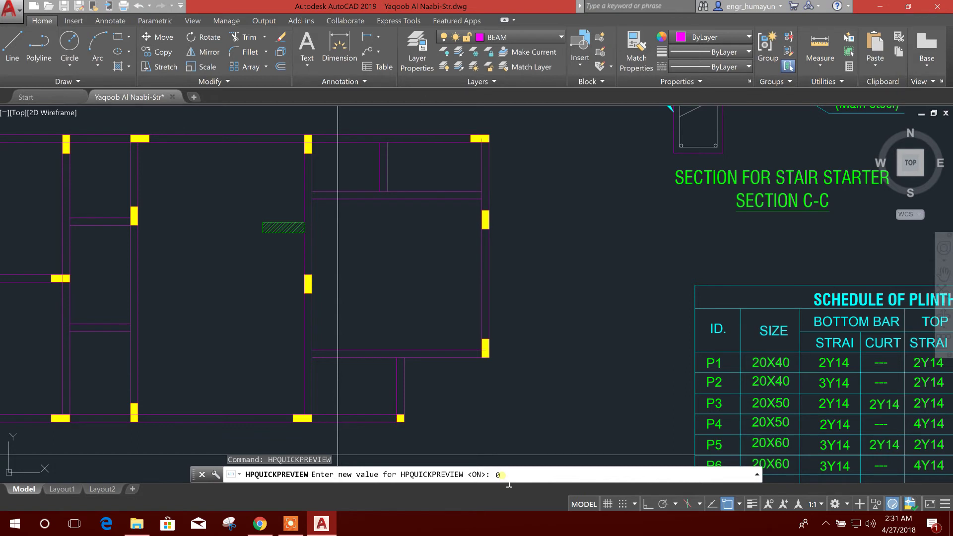
pyautogui.press('Return')
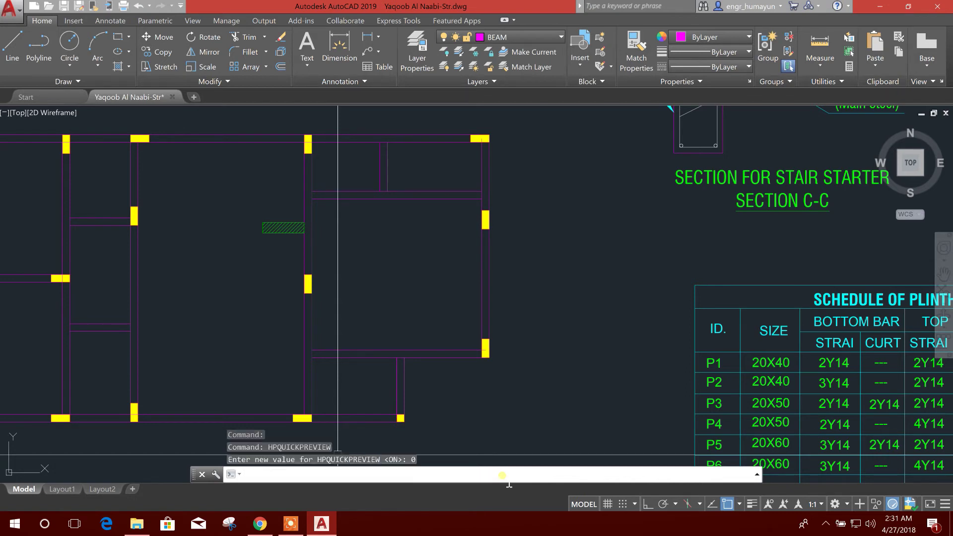
pyautogui.press('Escape')
pyautogui.click(483, 408)
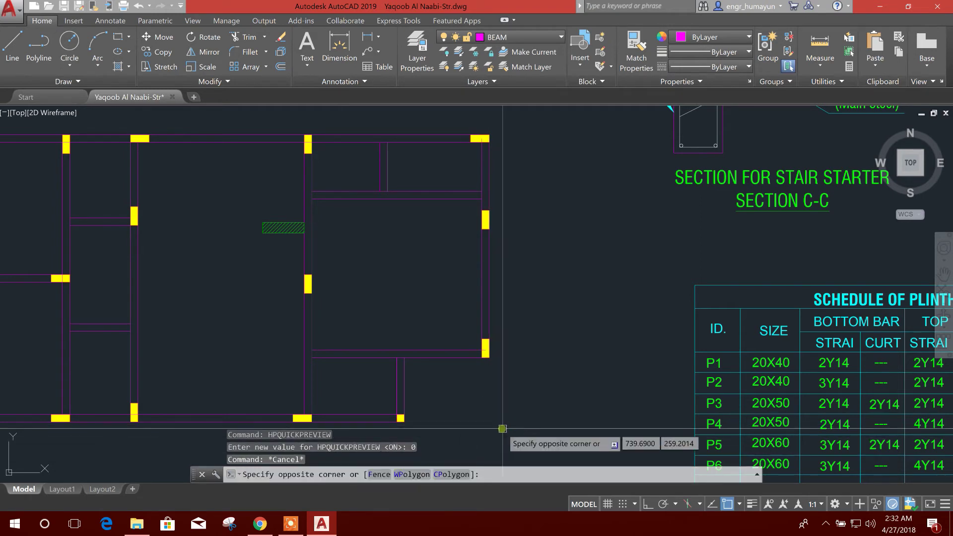
pyautogui.press('Escape')
# - Rerun HPQUICKPREVIEW to confirm it reads <OFF>, then dismiss the prompt
pyautogui.click(415, 478)
pyautogui.write('h')
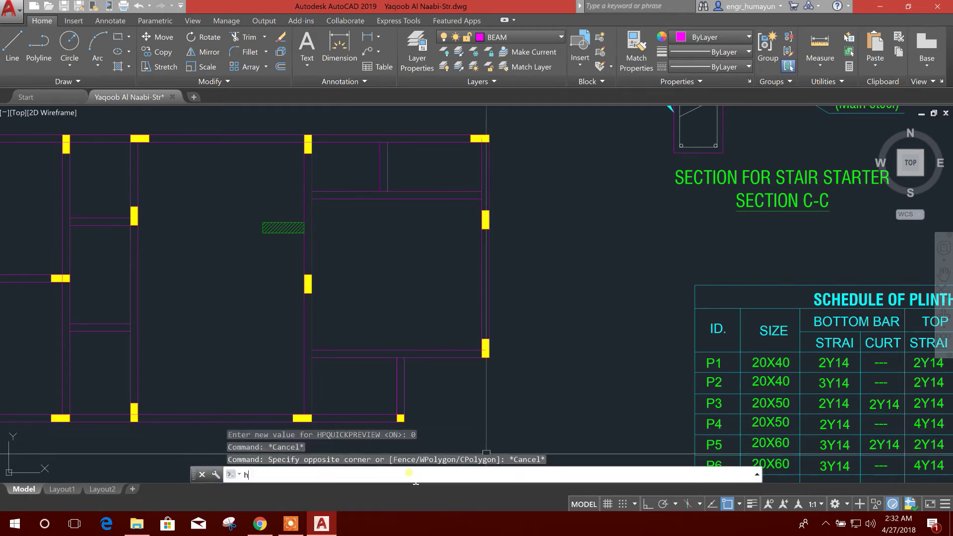
pyautogui.write('pqu')
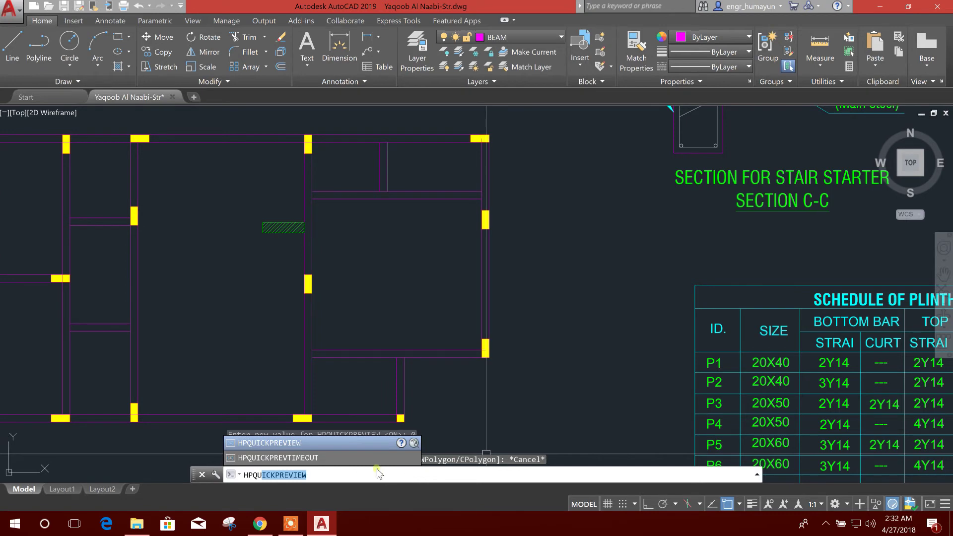
pyautogui.press('Return')
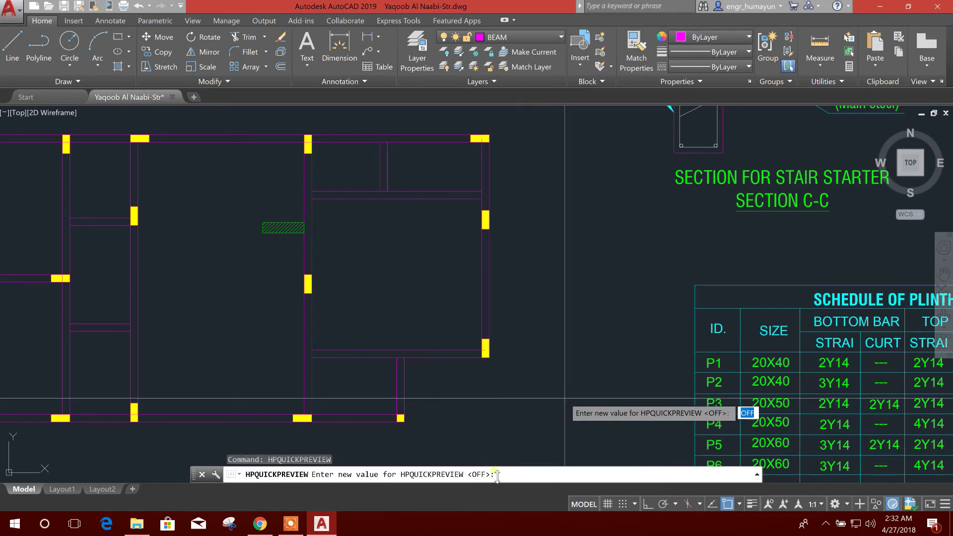
pyautogui.press('Escape')
pyautogui.press('Escape')
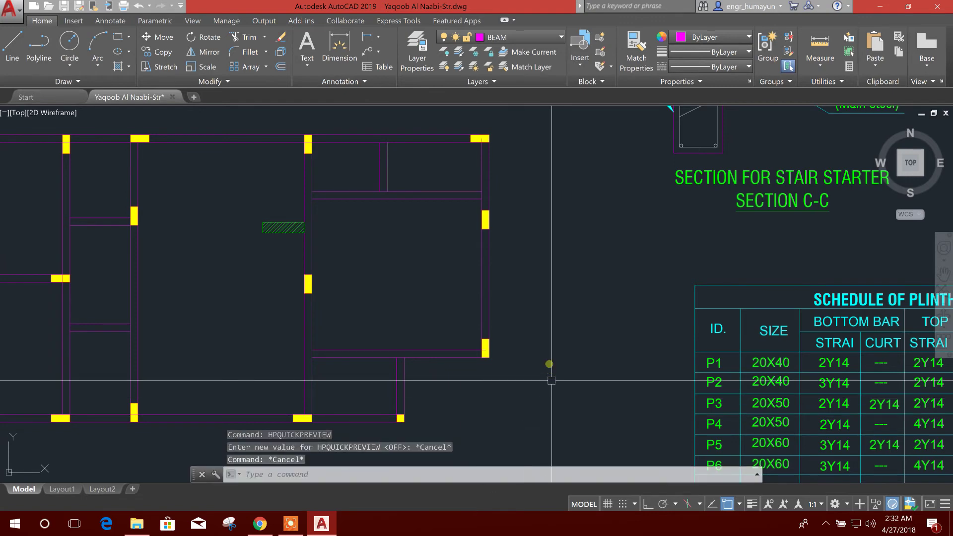
pyautogui.press('Escape')
pyautogui.press('Escape')
pyautogui.scroll(-3, 534, 344)
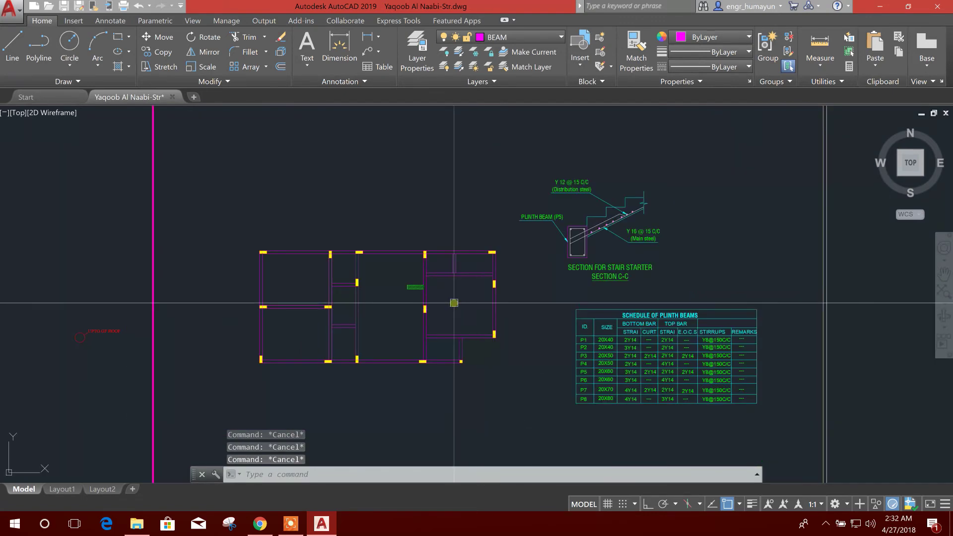
pyautogui.scroll(3, 453, 304)
pyautogui.write('h')
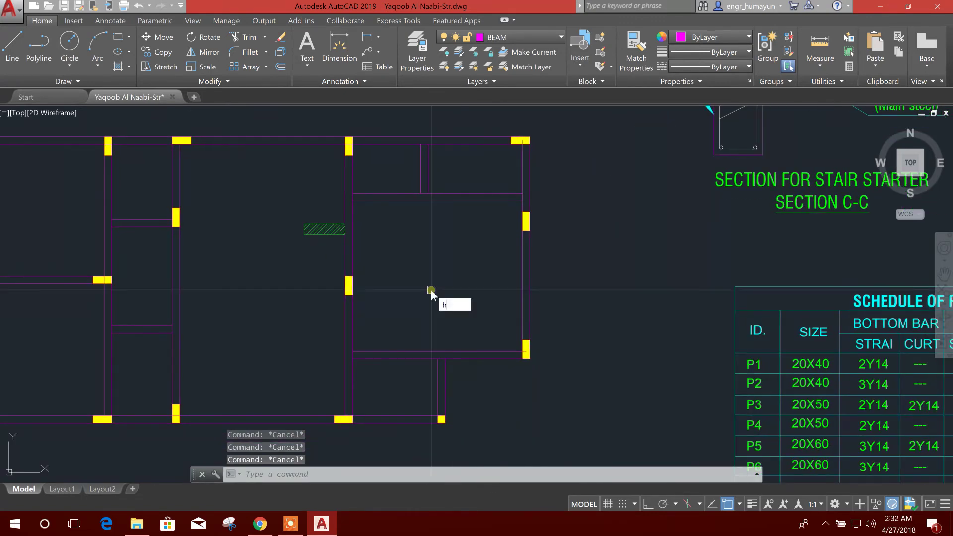
# - Attempt to hatch the top-right room, cancelling the hatch command twice
pyautogui.press('Return')
pyautogui.scroll(-2, 447, 261)
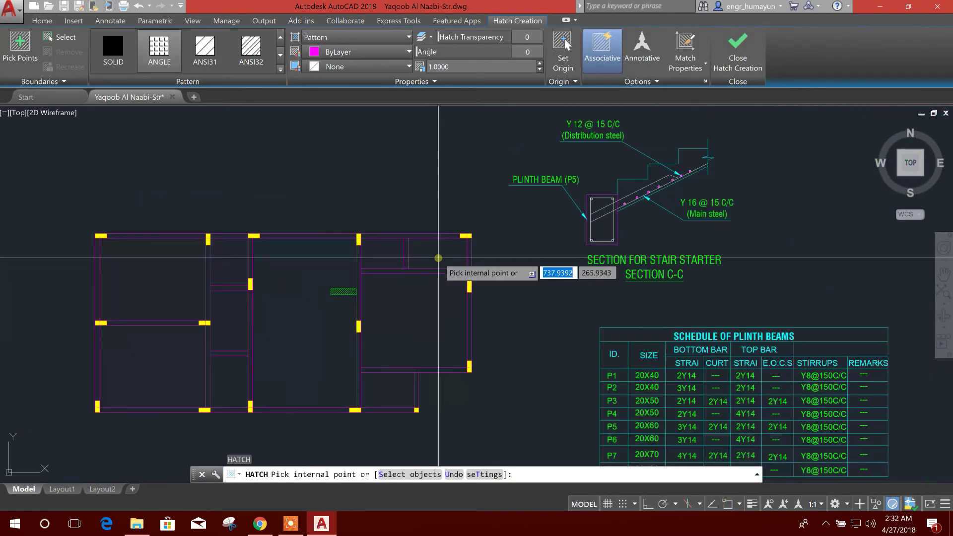
pyautogui.scroll(2, 383, 262)
pyautogui.scroll(2, 360, 262)
pyautogui.scroll(-2, 424, 292)
pyautogui.scroll(2, 449, 257)
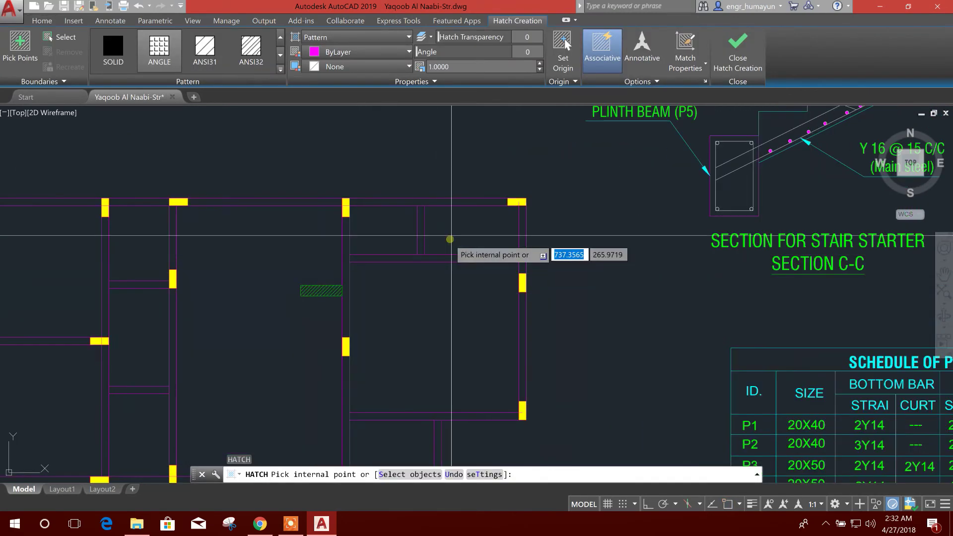
pyautogui.click(450, 237)
pyautogui.scroll(-1, 466, 275)
pyautogui.press('Escape')
pyautogui.scroll(1, 521, 262)
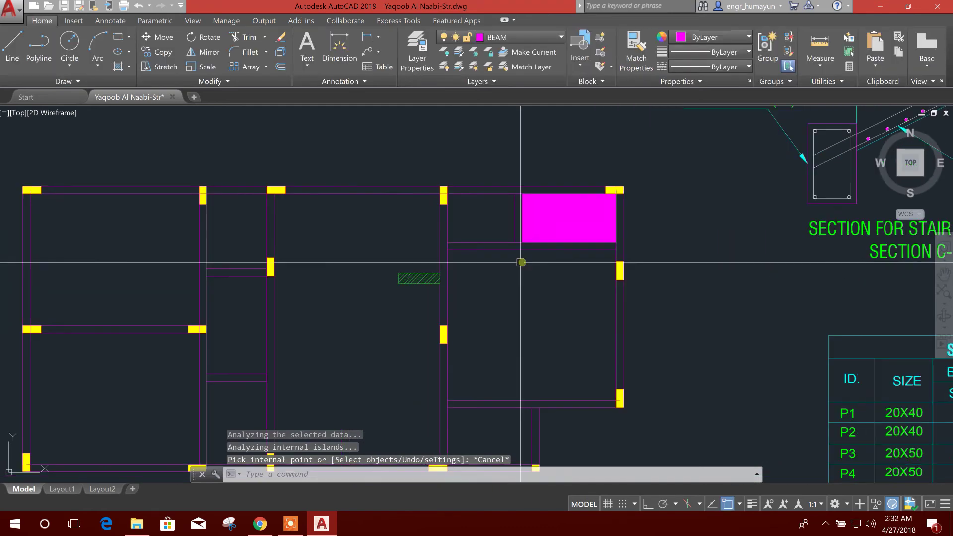
pyautogui.write('h')
pyautogui.press('Return')
pyautogui.scroll(-1, 362, 266)
pyautogui.scroll(1, 351, 235)
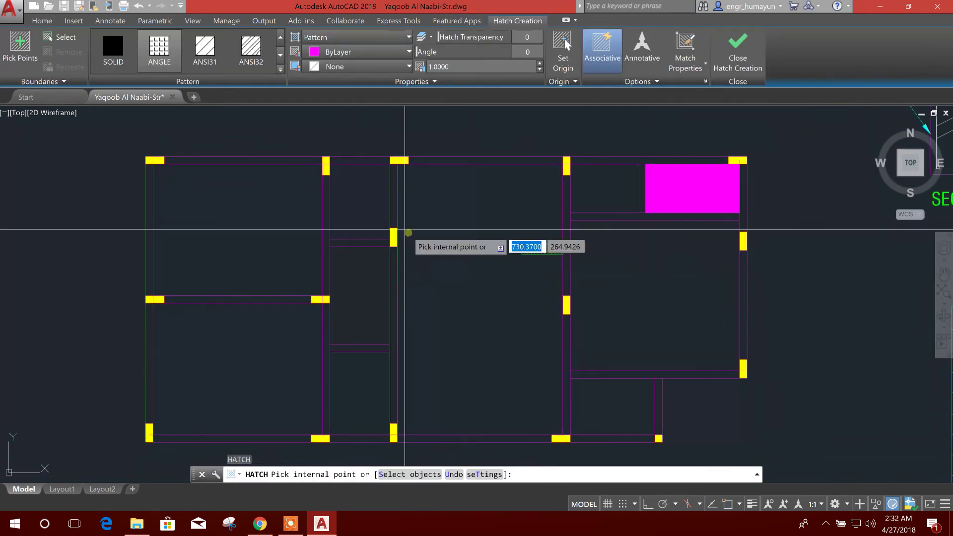
pyautogui.press('Escape')
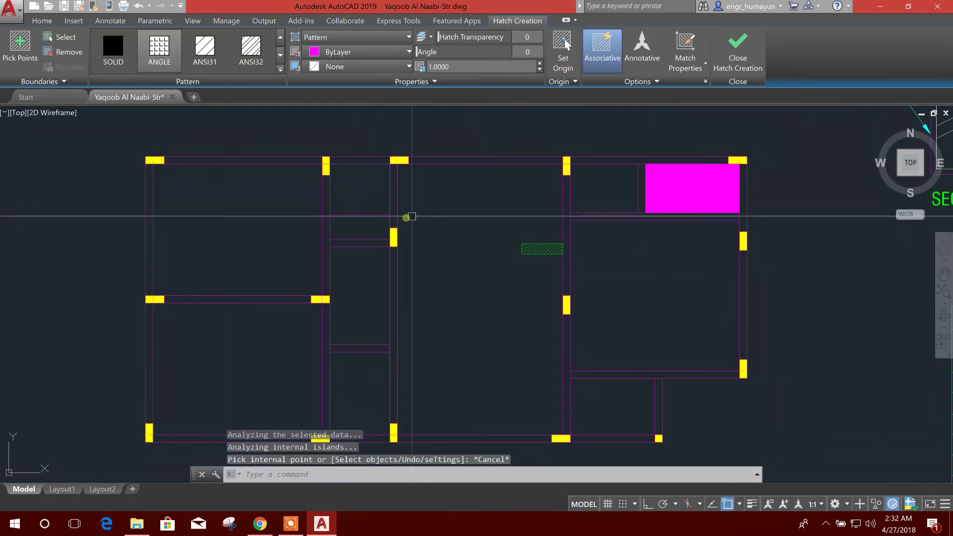
pyautogui.scroll(-1, 405, 216)
pyautogui.scroll(1, 405, 216)
# - Match the small green hatch's properties onto the top-right and narrow rooms
pyautogui.click(636, 52)
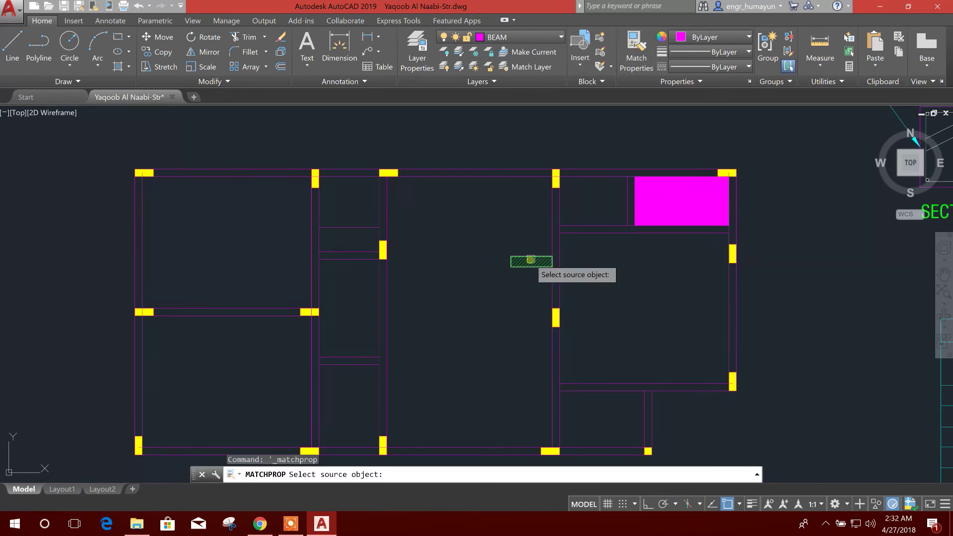
pyautogui.click(523, 262)
pyautogui.click(673, 201)
pyautogui.click(366, 219)
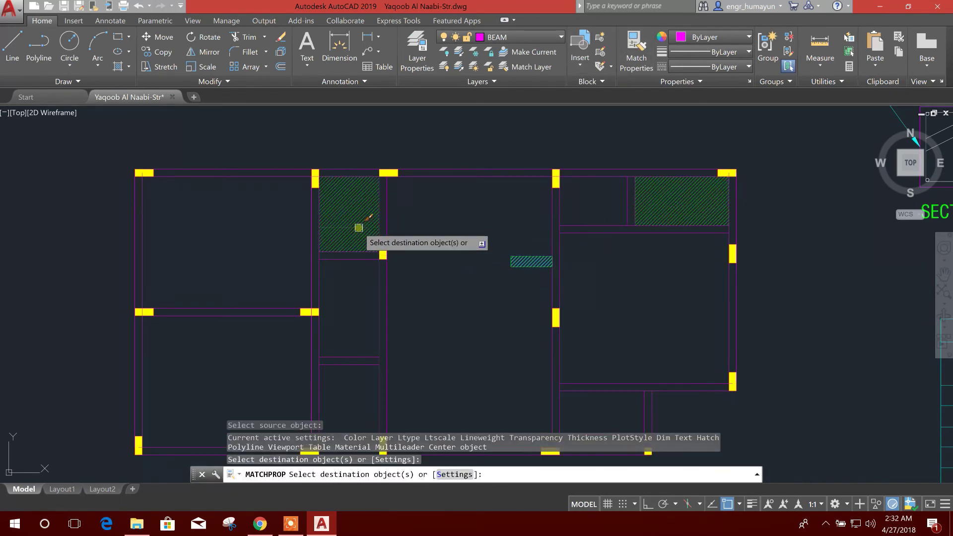
pyautogui.press('Escape')
pyautogui.scroll(-1, 390, 236)
pyautogui.scroll(1, 390, 236)
# - Remove the narrow room's hatch copy and select the top-right room's hatch
pyautogui.click(304, 249)
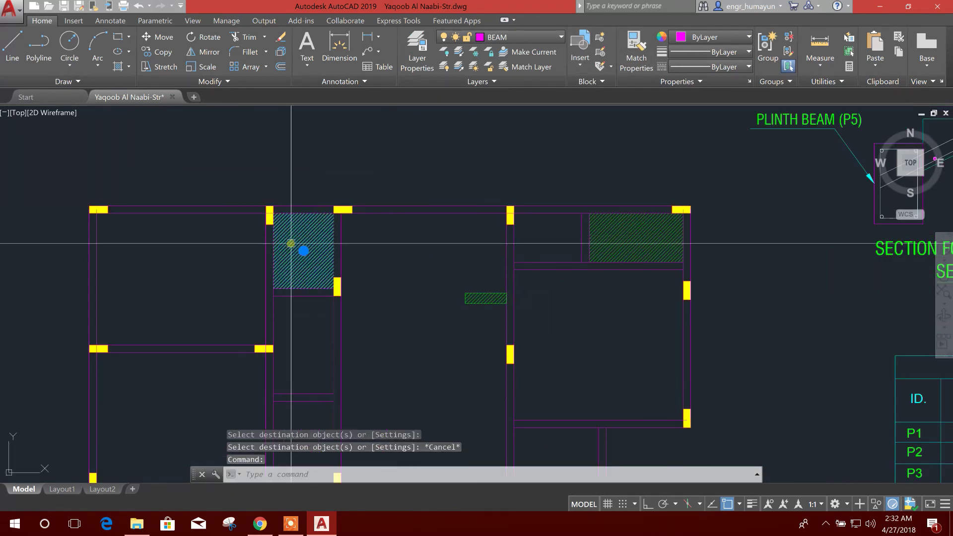
pyautogui.press('Escape')
pyautogui.moveTo(458, 272); pyautogui.dragTo(377, 277, button='middle')
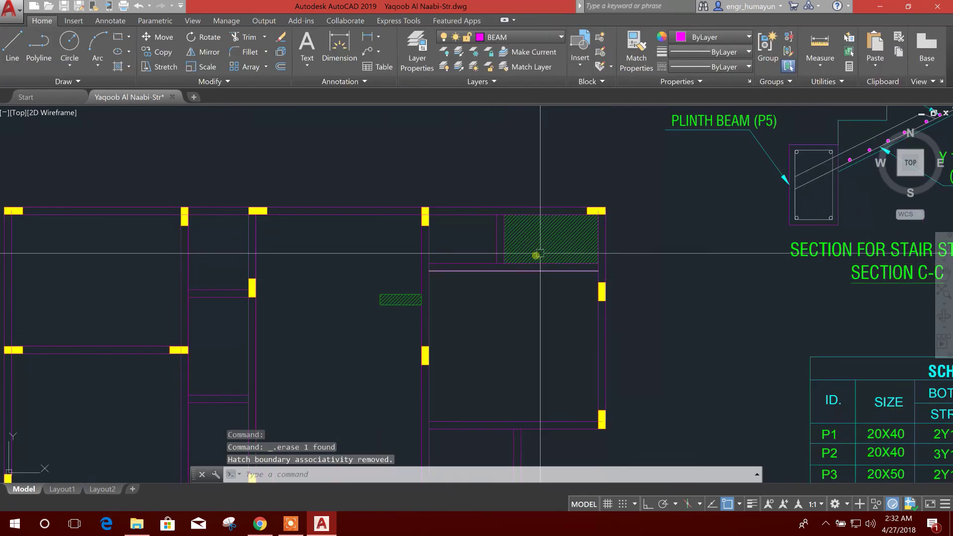
pyautogui.click(536, 256)
# - Delete the green hatch from the top-right room
pyautogui.press('Delete')
pyautogui.moveTo(495, 320)
pyautogui.mouseDown(button='middle')
pyautogui.moveTo(484, 276)
pyautogui.moveTo(458, 261)
pyautogui.mouseUp(button='middle')
pyautogui.press('Escape')
pyautogui.scroll(2, 405, 240)
# - Pan around the plan to confirm only the small sample hatch remains
pyautogui.moveTo(477, 298); pyautogui.dragTo(441, 262, button='middle')
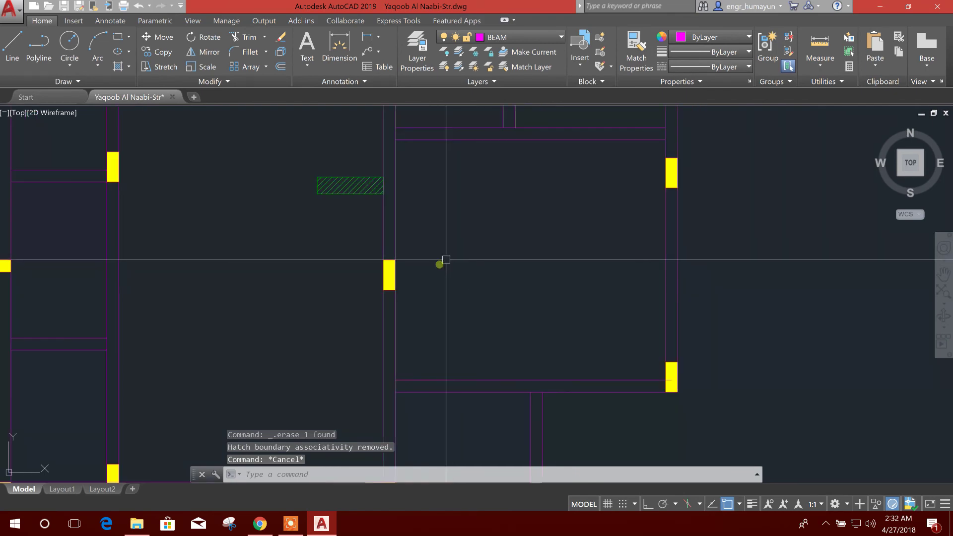
pyautogui.moveTo(449, 224); pyautogui.dragTo(421, 283, button='middle')
pyautogui.moveTo(262, 134); pyautogui.dragTo(273, 202, button='middle')
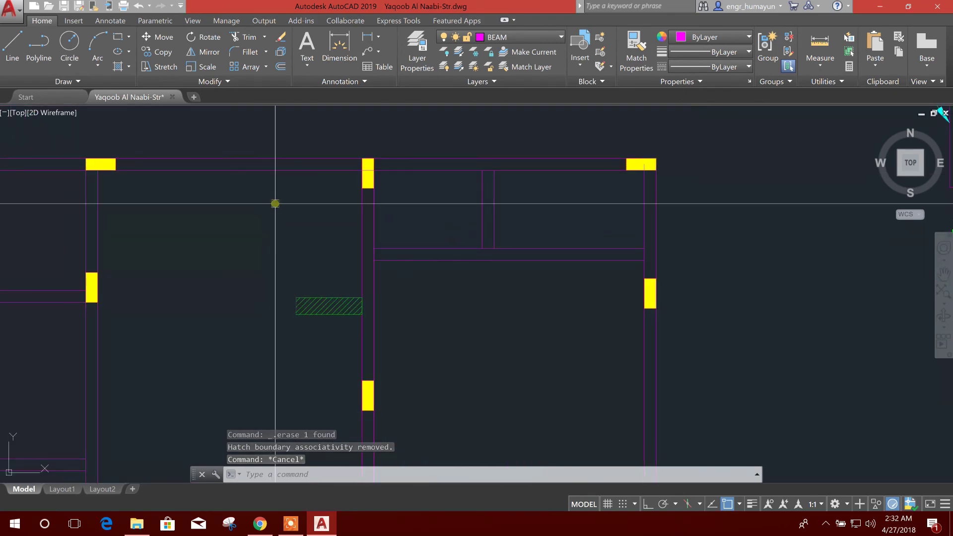
pyautogui.moveTo(473, 325); pyautogui.dragTo(493, 302, button='middle')
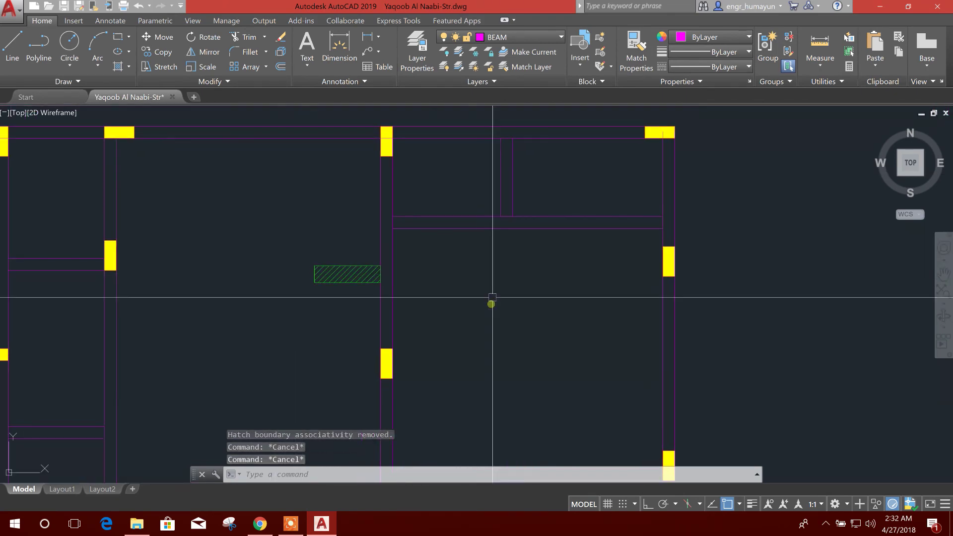
pyautogui.scroll(-3, 492, 303)
pyautogui.scroll(2, 513, 300)
pyautogui.scroll(2, 499, 260)
pyautogui.moveTo(502, 251); pyautogui.dragTo(479, 279, button='middle')
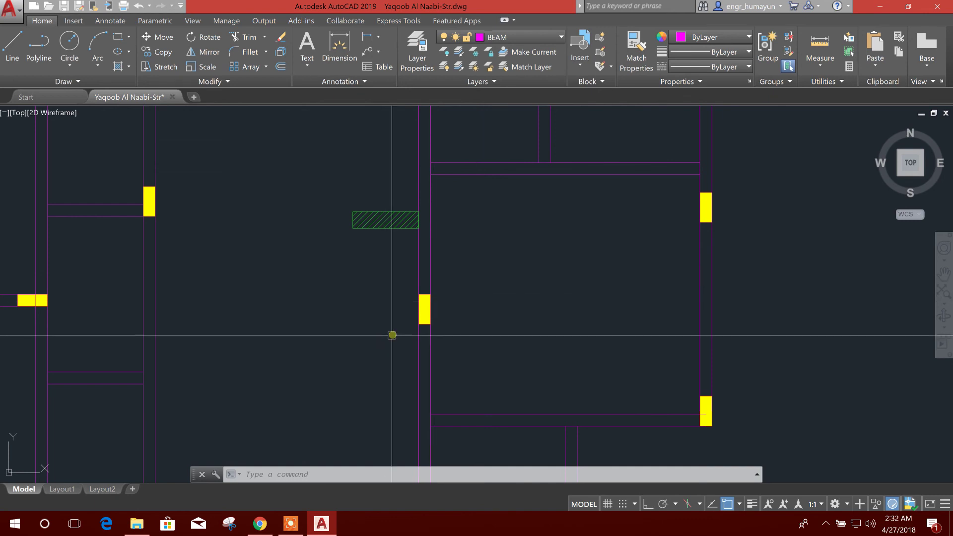
pyautogui.moveTo(379, 314); pyautogui.dragTo(373, 339, button='middle')
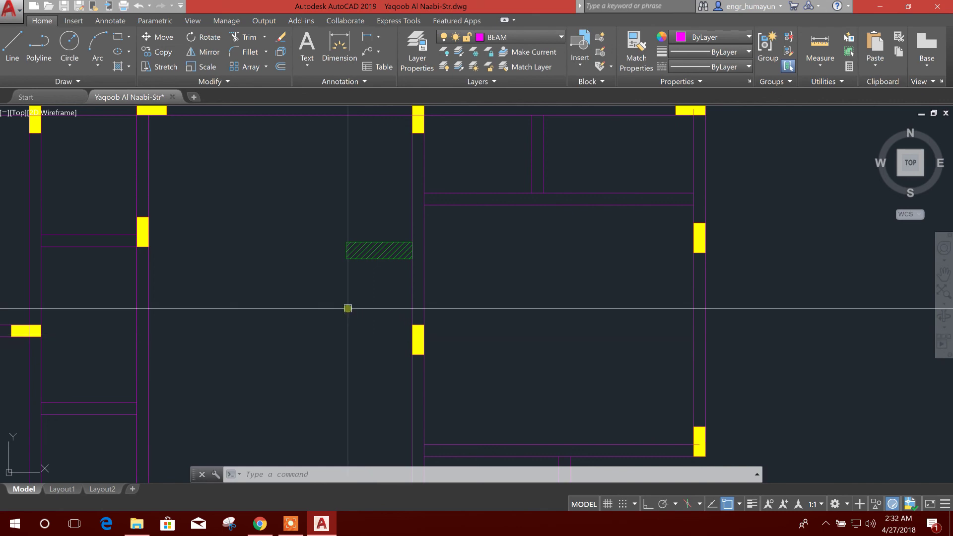
pyautogui.moveTo(348, 308); pyautogui.dragTo(355, 294, button='middle')
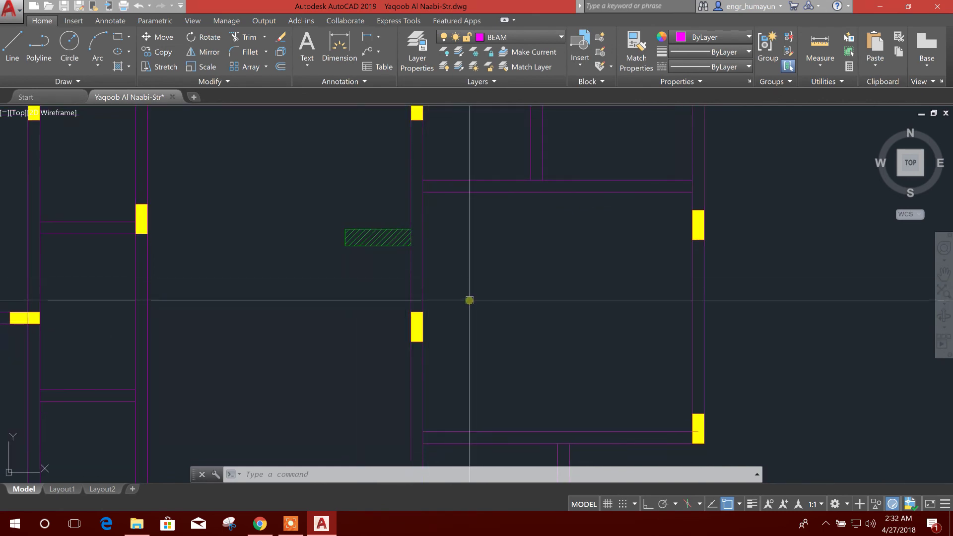